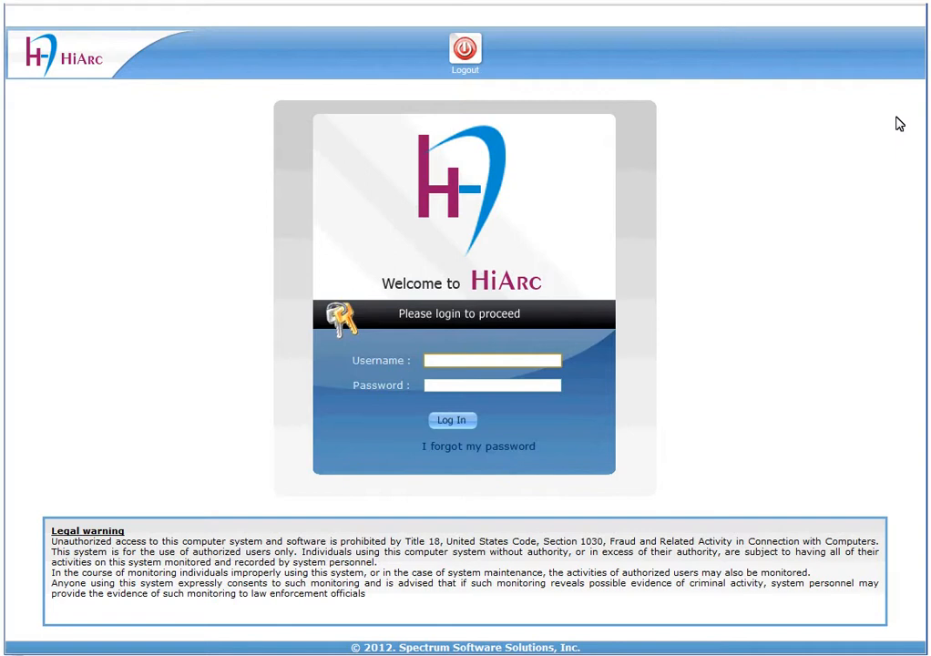
- Log in to HiArc with the Admin username and its password
{"action": "type", "text": "Admin"}
{"action": "key", "text": "Tab"}
{"action": "type", "text": "••"}
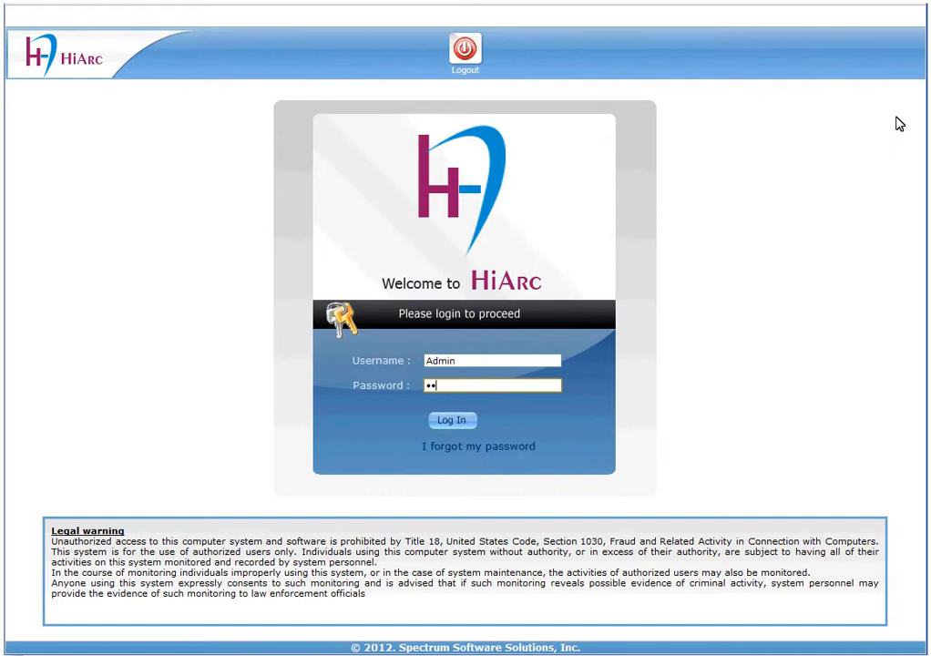
{"action": "type", "text": "•••••••"}
{"action": "key", "text": "Tab"}
{"action": "key", "text": "Return"}
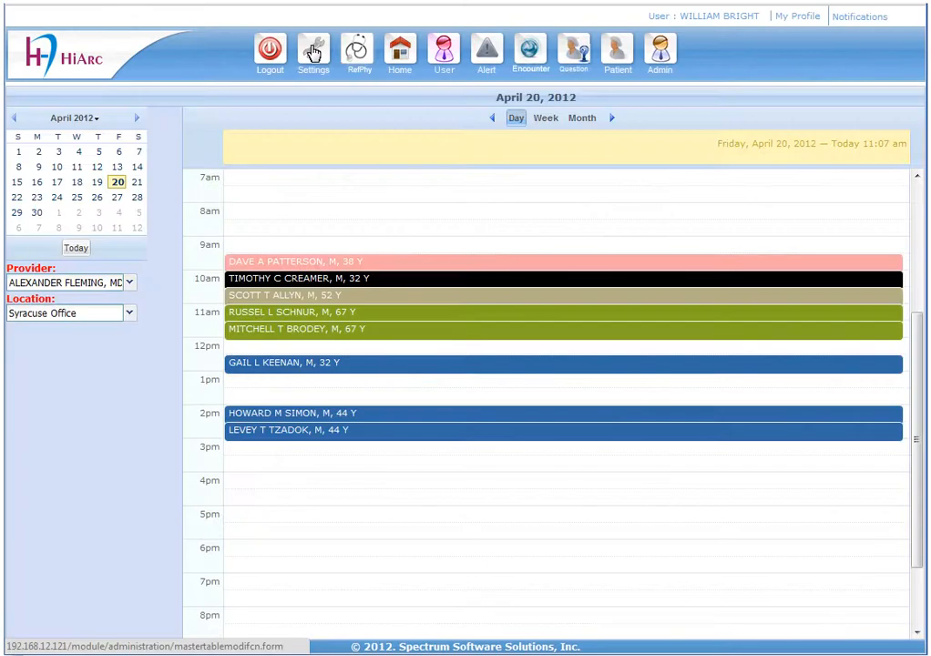
- Review the current roles list from Settings, then go back to the Settings page
{"action": "left_click", "coordinate": [313, 52]}
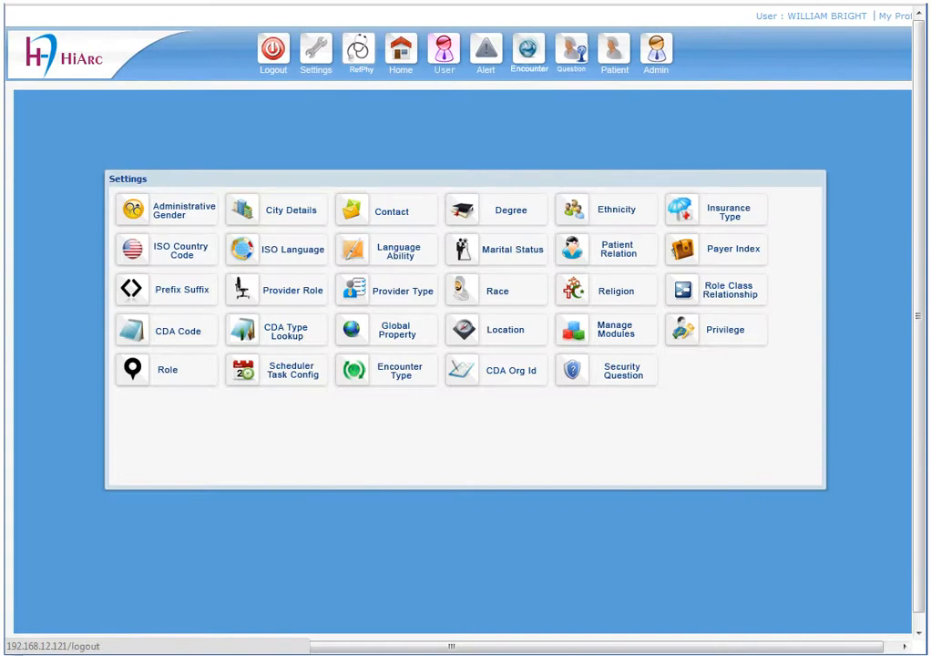
{"action": "left_click", "coordinate": [178, 376]}
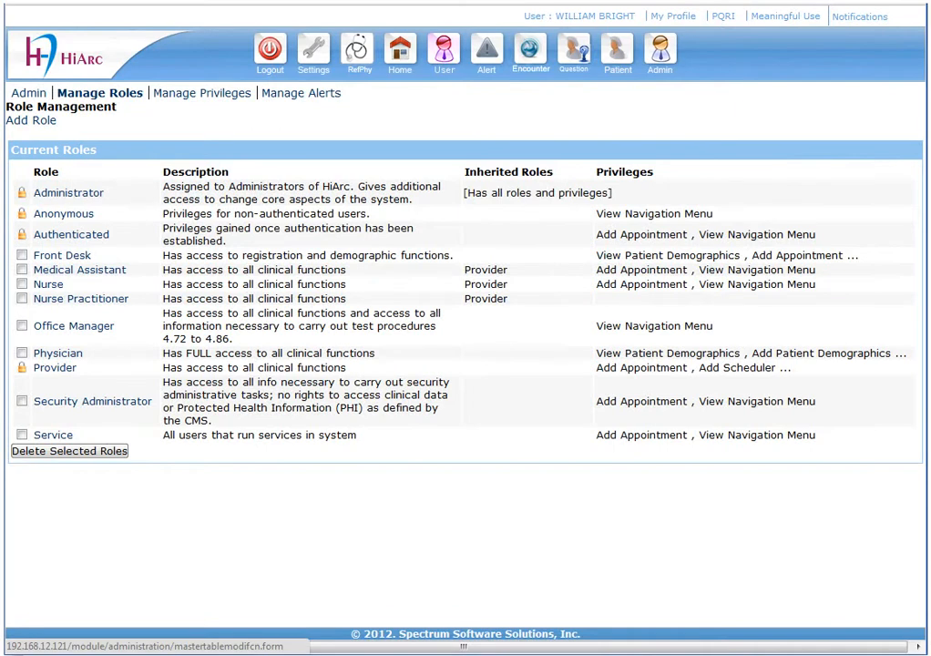
{"action": "left_click", "coordinate": [315, 54]}
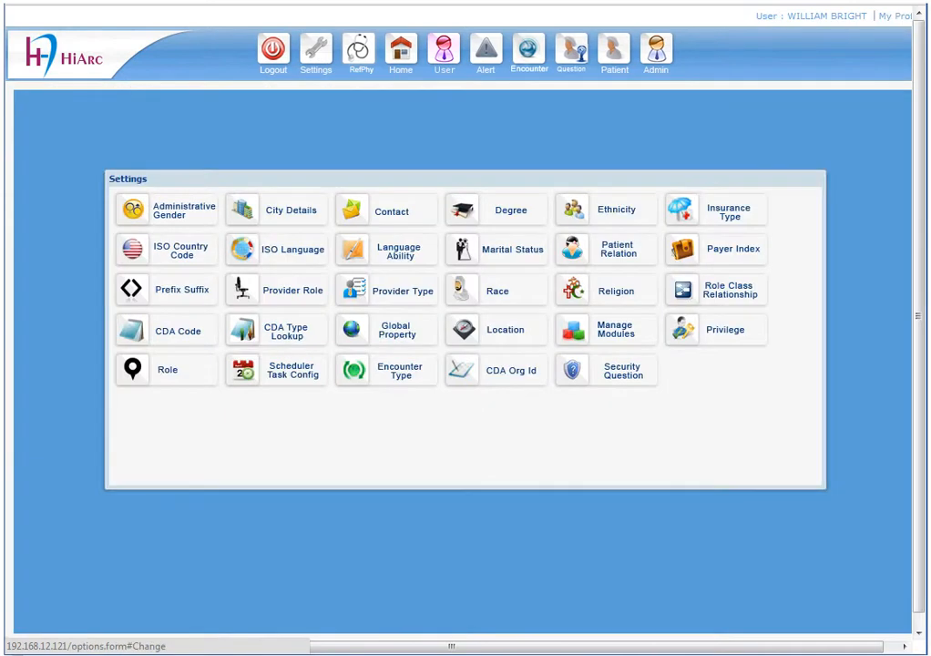
- Open Privilege management and scroll through the full Current Privileges list
{"action": "left_click", "coordinate": [721, 333]}
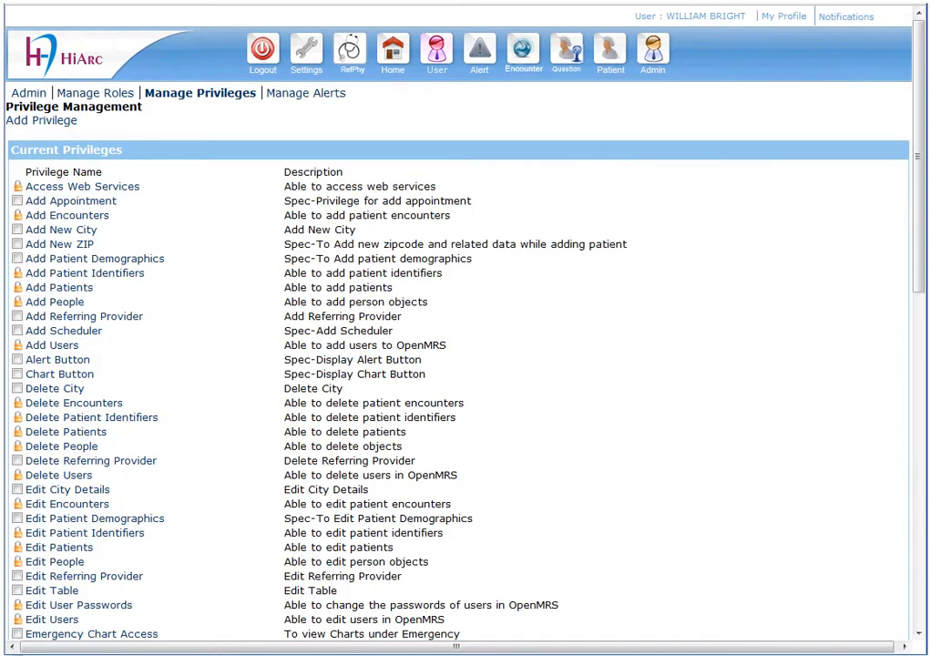
{"action": "left_click_drag", "start_coordinate": [919, 274], "coordinate": [919, 613]}
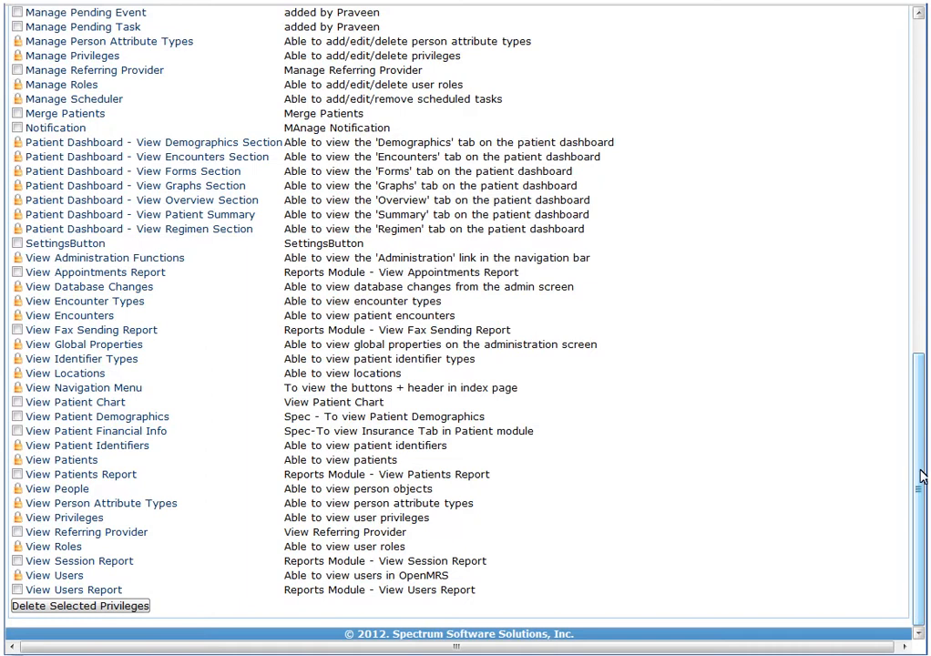
{"action": "left_click_drag", "start_coordinate": [920, 471], "coordinate": [914, 129]}
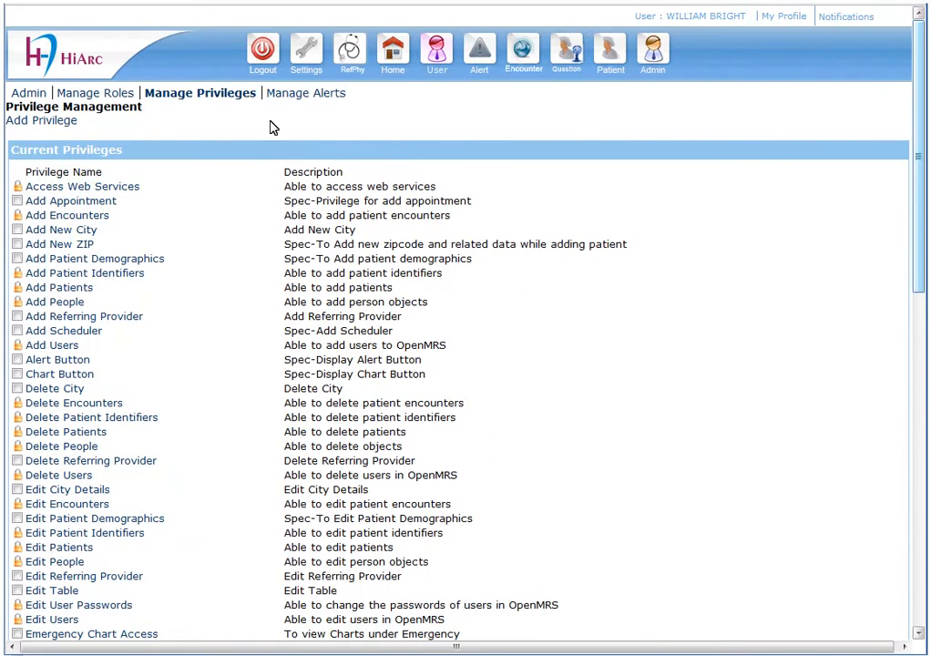
- Save a privilege named 'Complete Encounter Report' with description 'Privilege To Complete Encounter Report'
{"action": "left_click", "coordinate": [34, 125]}
{"action": "left_click", "coordinate": [180, 127]}
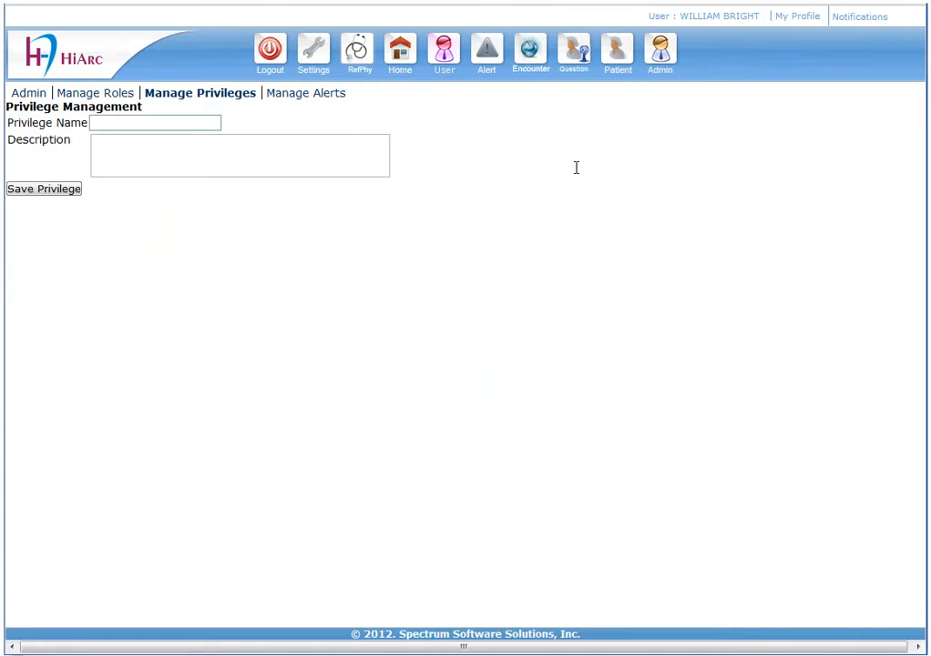
{"action": "type", "text": "Complete Encoun"}
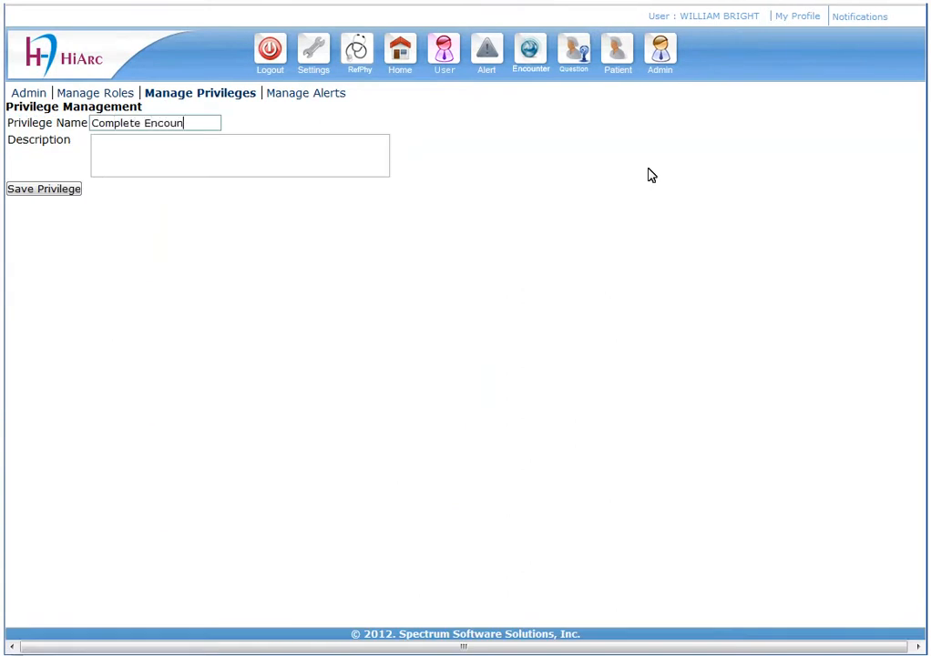
{"action": "type", "text": "ter Report"}
{"action": "key", "text": "Tab"}
{"action": "type", "text": "Privilege To Compl"}
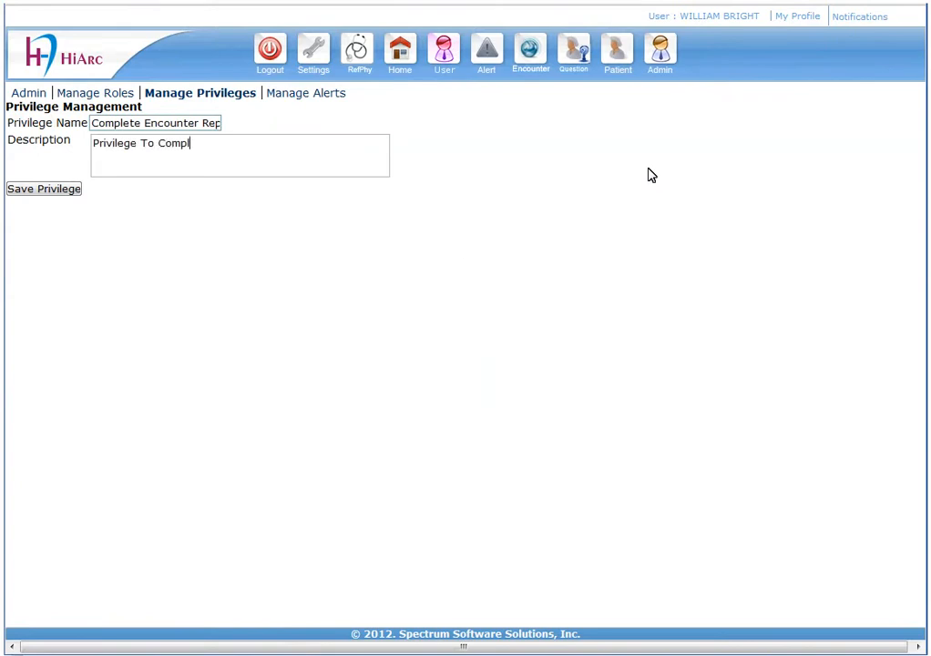
{"action": "type", "text": "ete Encounter Report"}
{"action": "left_click", "coordinate": [46, 189]}
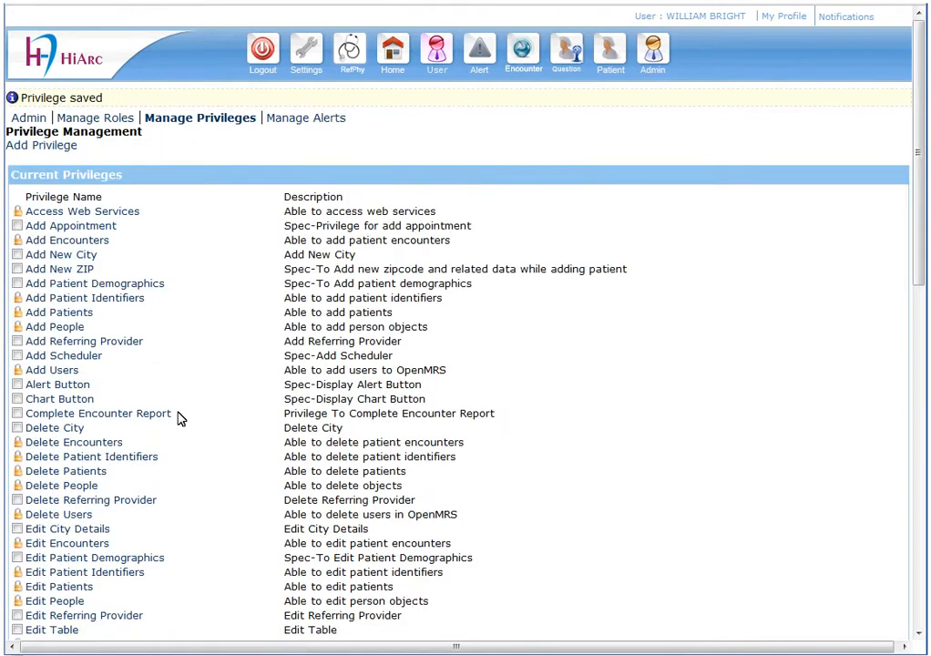
{"action": "left_click_drag", "start_coordinate": [180, 418], "coordinate": [26, 413]}
{"action": "left_click", "coordinate": [205, 382]}
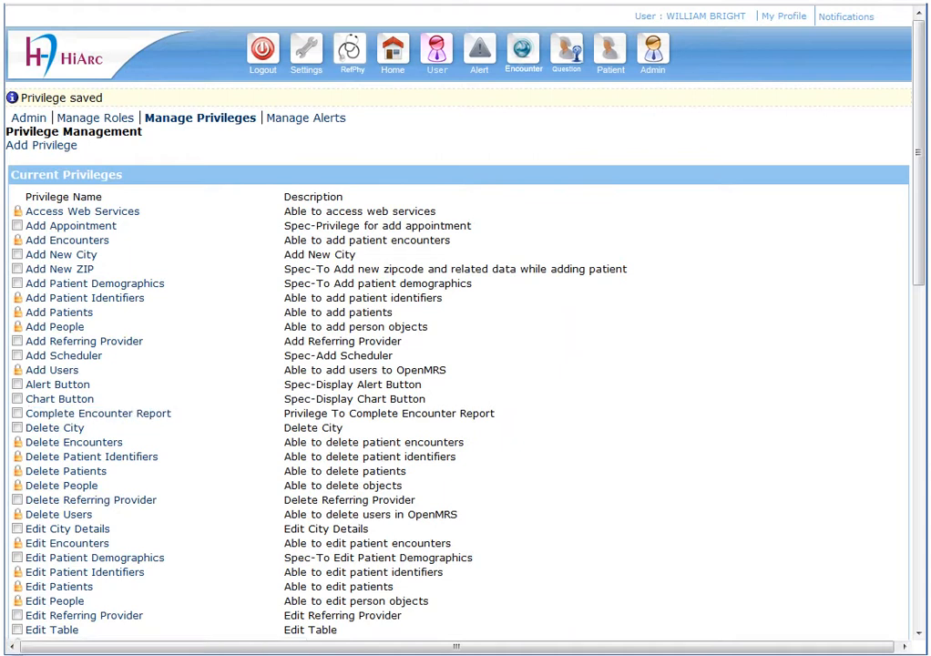
- Go to the Role list from Settings and start a new role
{"action": "left_click", "coordinate": [306, 59]}
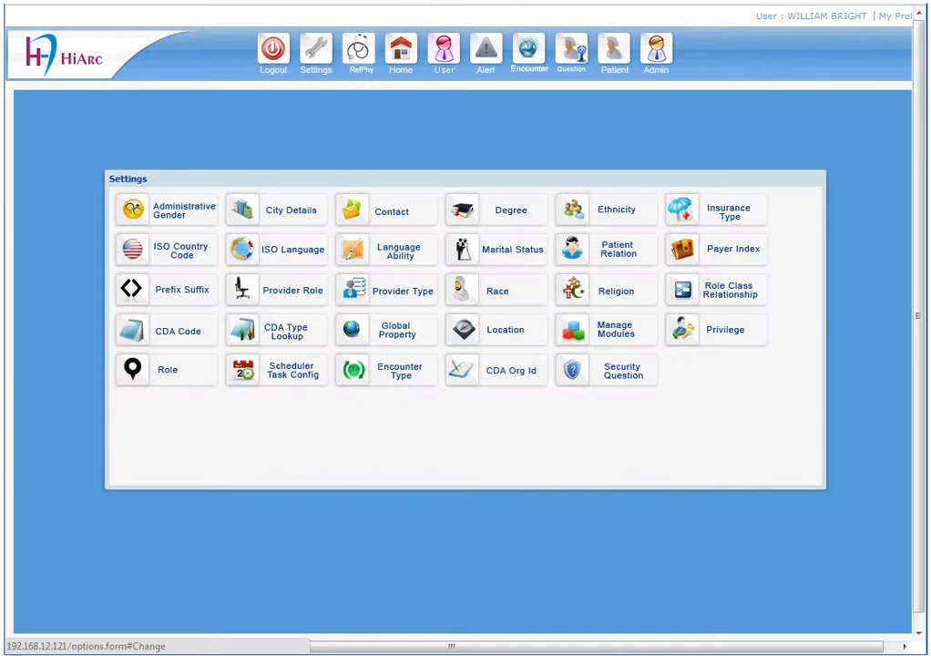
{"action": "left_click", "coordinate": [167, 377]}
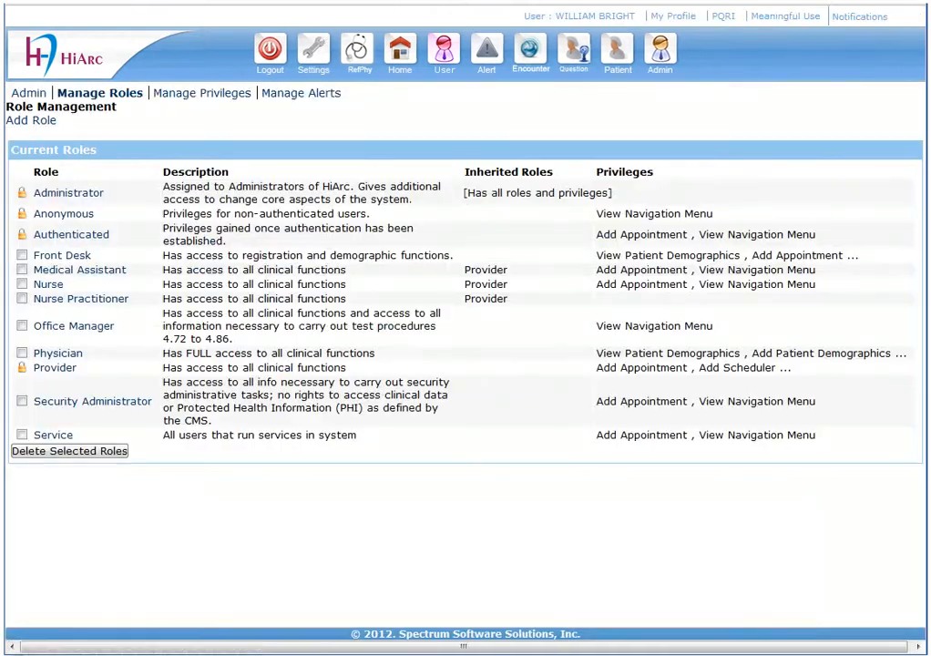
{"action": "left_click", "coordinate": [31, 120]}
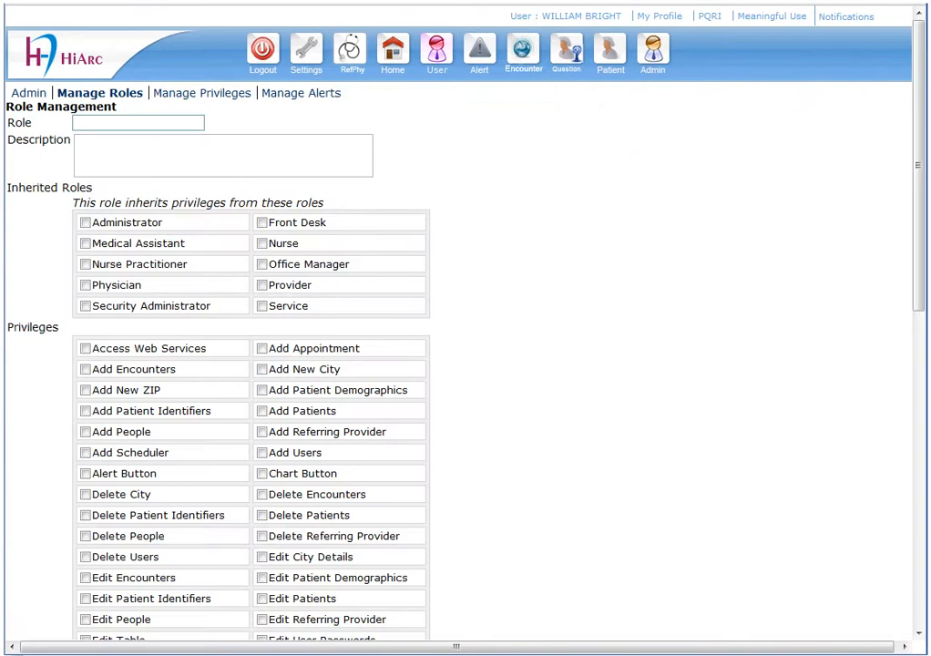
- Enter role name 'Physician Assistant' with description 'Has access to all clinical functions'
{"action": "type", "text": "Physician Assistant"}
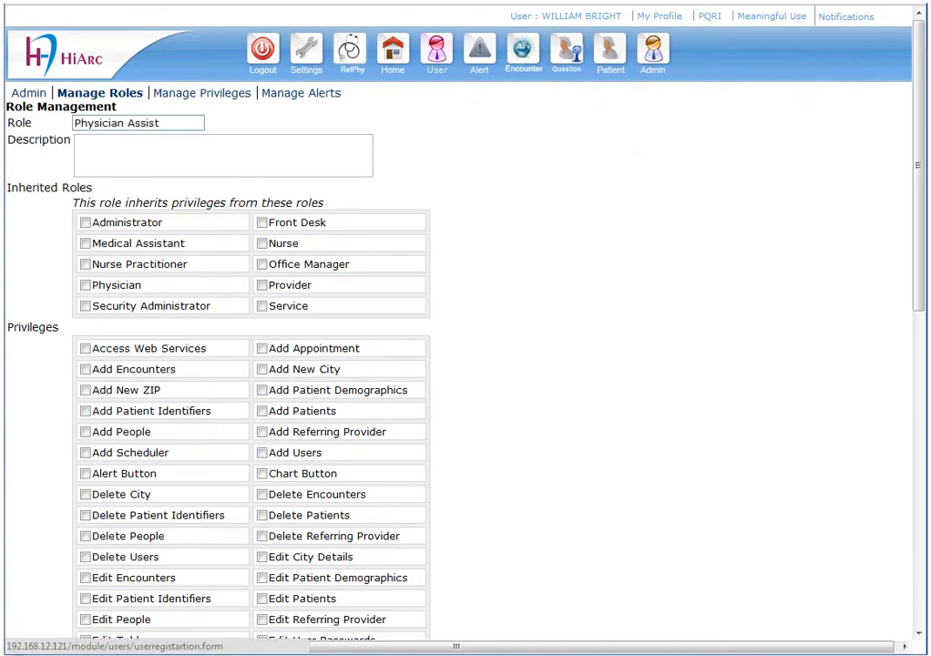
{"action": "key", "text": "Tab"}
{"action": "type", "text": "Has access to all clinical functions"}
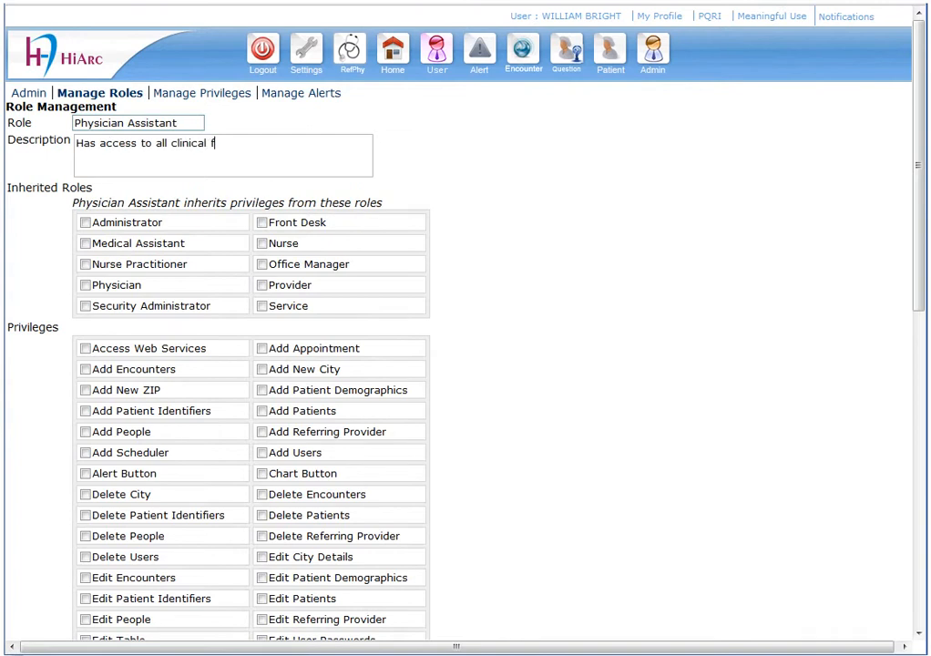
{"action": "scroll", "coordinate": [91, 192], "scroll_direction": "down", "scroll_amount": 1}
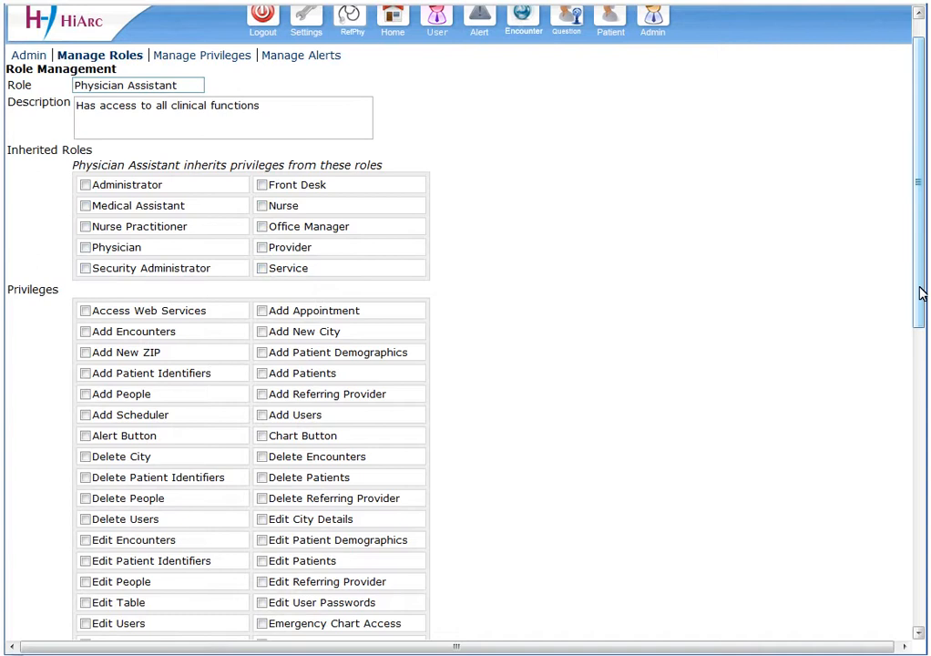
{"action": "left_click_drag", "start_coordinate": [919, 293], "coordinate": [920, 379]}
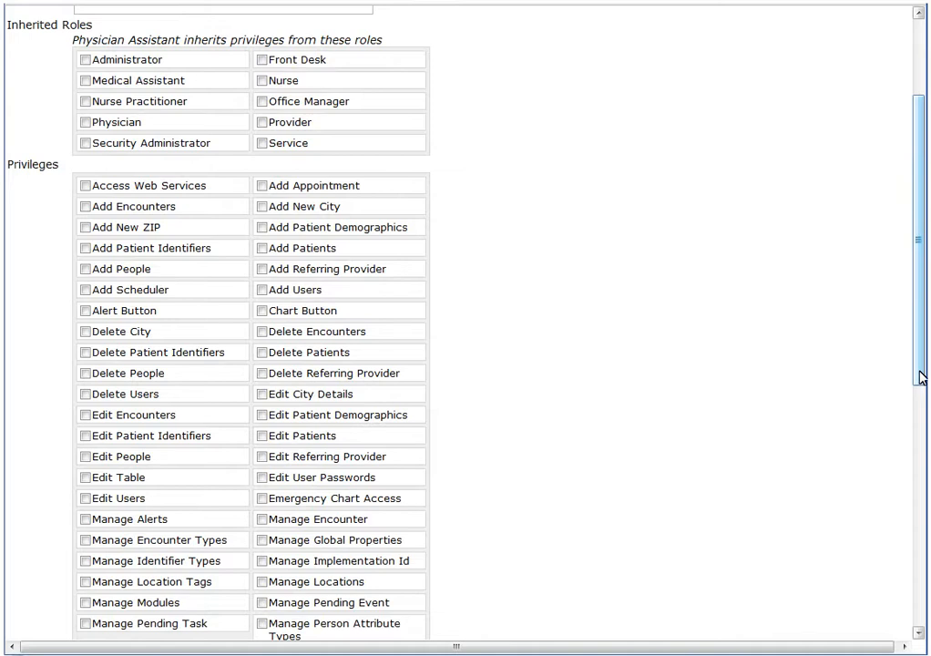
- Grant Add Appointment, Add Encounters, Add Scheduler, Chart Button, Emergency Chart Access and Manage Encounter
{"action": "left_click", "coordinate": [262, 186]}
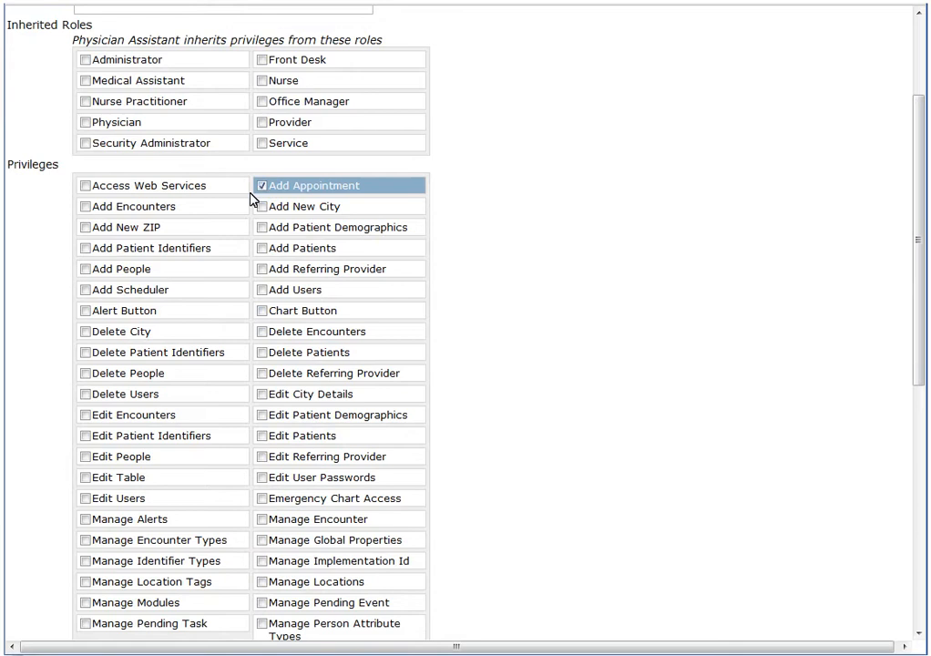
{"action": "left_click", "coordinate": [86, 208]}
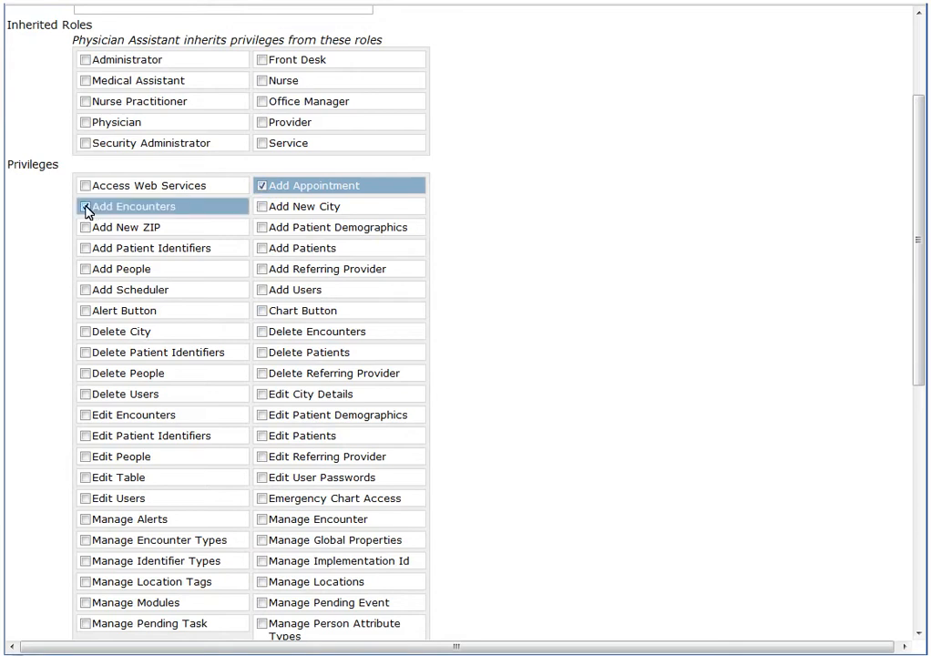
{"action": "left_click", "coordinate": [86, 291]}
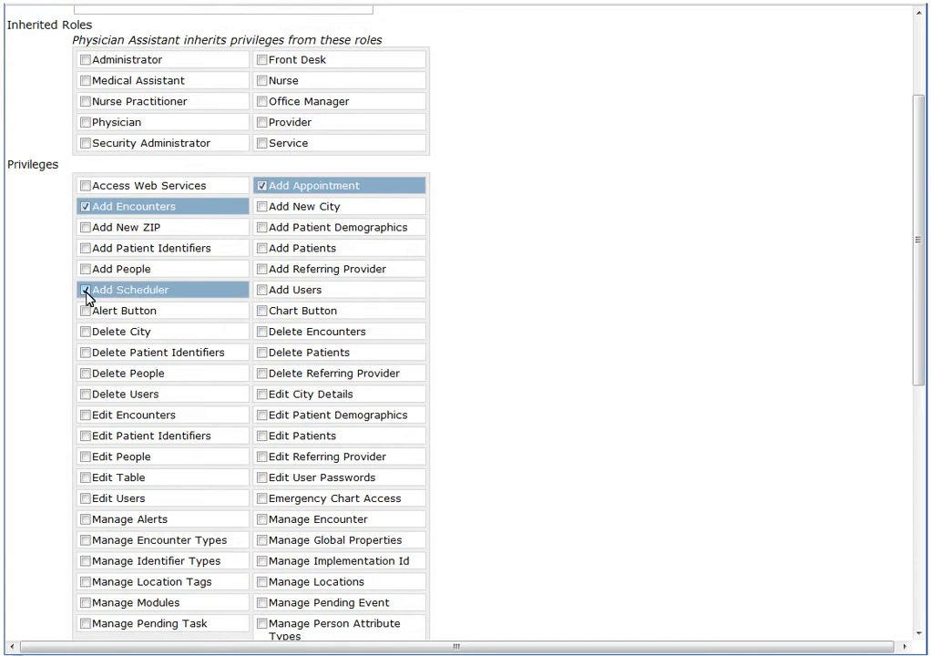
{"action": "left_click", "coordinate": [262, 311]}
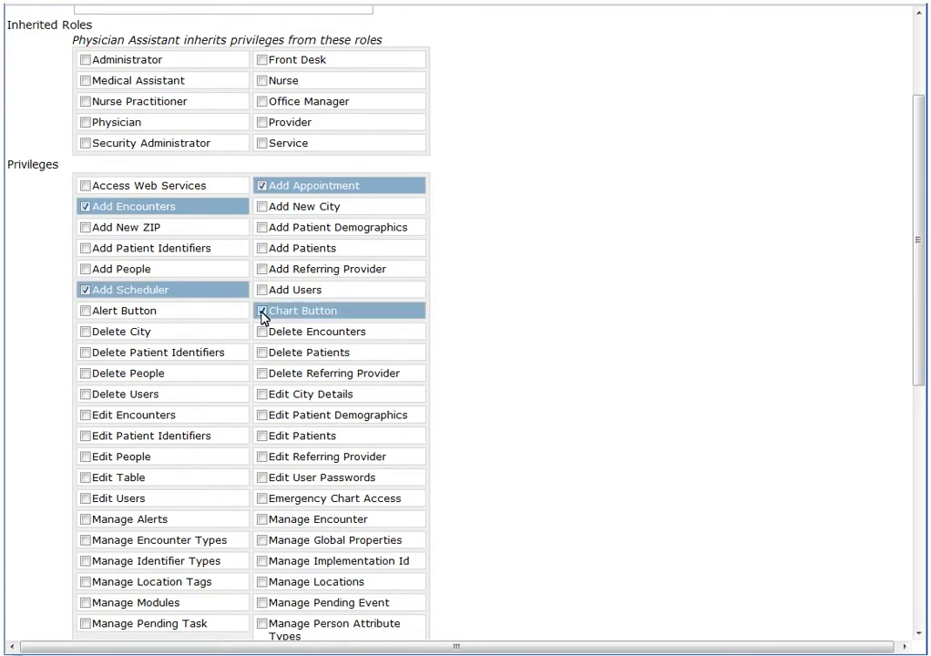
{"action": "left_click", "coordinate": [262, 499]}
{"action": "left_click", "coordinate": [263, 520]}
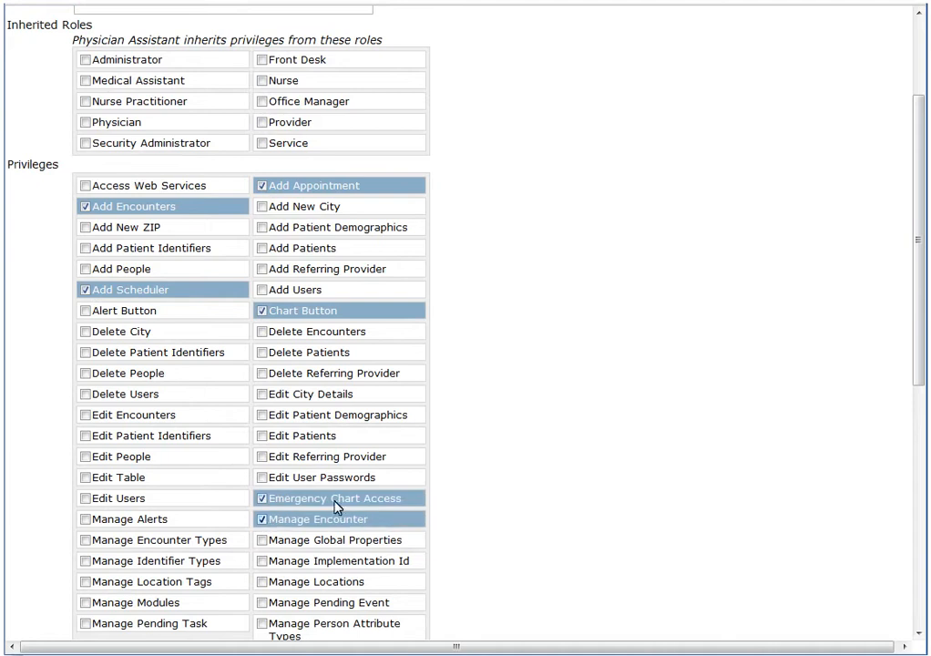
- Add View Navigation Menu, Patient Demographics, Patient Chart, Referring Provider and Users privileges, then save the role
{"action": "left_click_drag", "start_coordinate": [920, 376], "coordinate": [920, 566]}
{"action": "left_click_drag", "start_coordinate": [917, 574], "coordinate": [918, 585]}
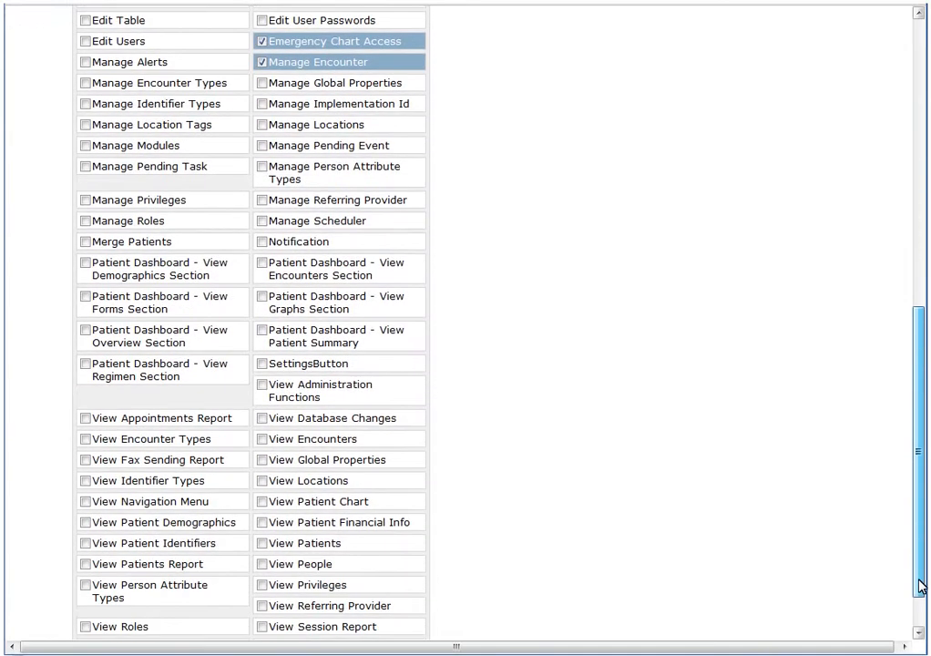
{"action": "left_click", "coordinate": [85, 499]}
{"action": "left_click", "coordinate": [85, 521]}
{"action": "left_click", "coordinate": [261, 500]}
{"action": "left_click", "coordinate": [266, 604]}
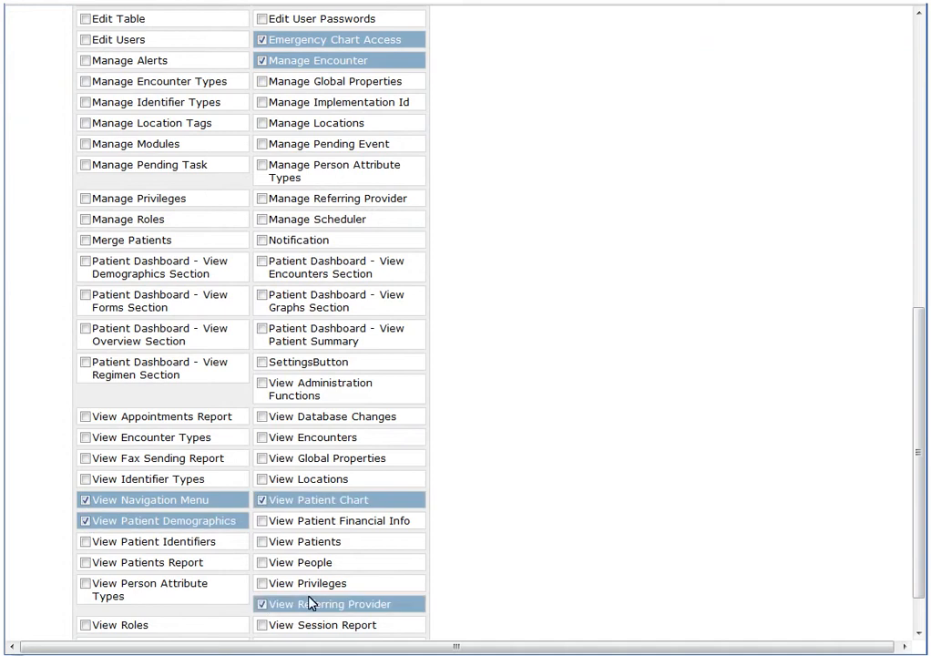
{"action": "left_click_drag", "start_coordinate": [920, 577], "coordinate": [920, 589]}
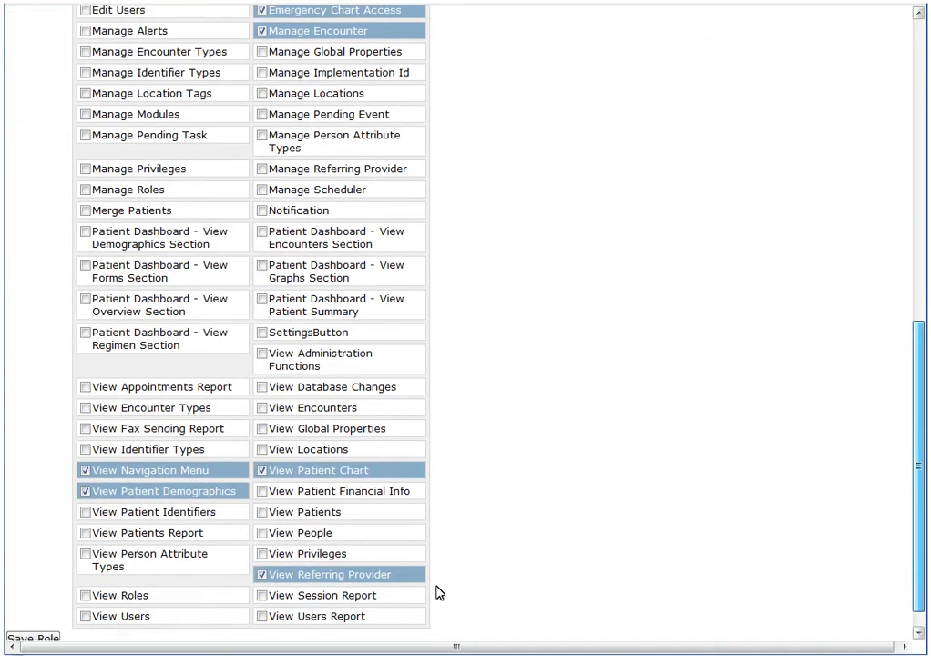
{"action": "scroll", "coordinate": [161, 596], "scroll_direction": "down", "scroll_amount": 1}
{"action": "left_click", "coordinate": [86, 590]}
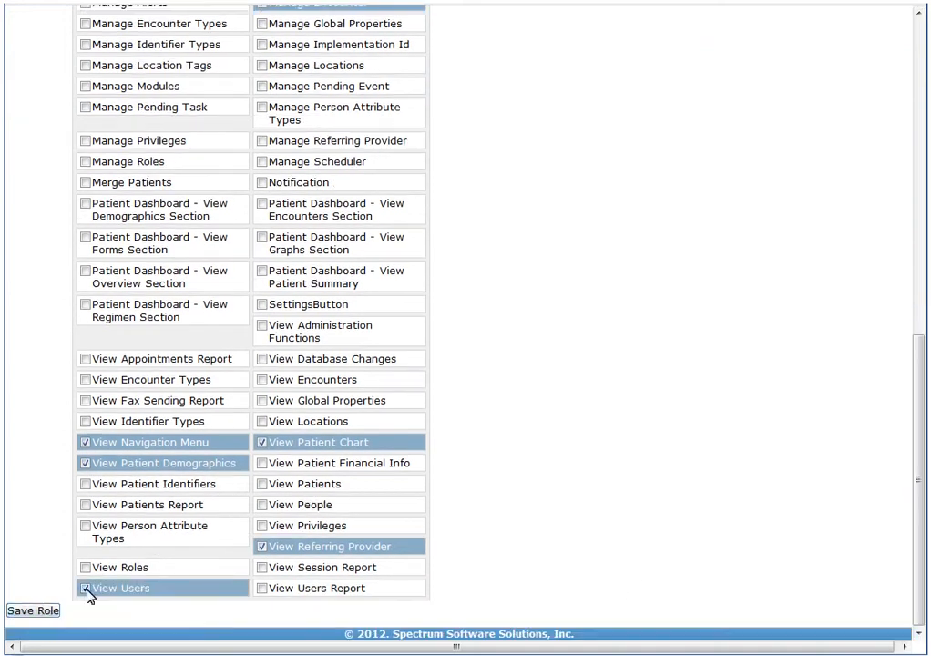
{"action": "left_click", "coordinate": [38, 612]}
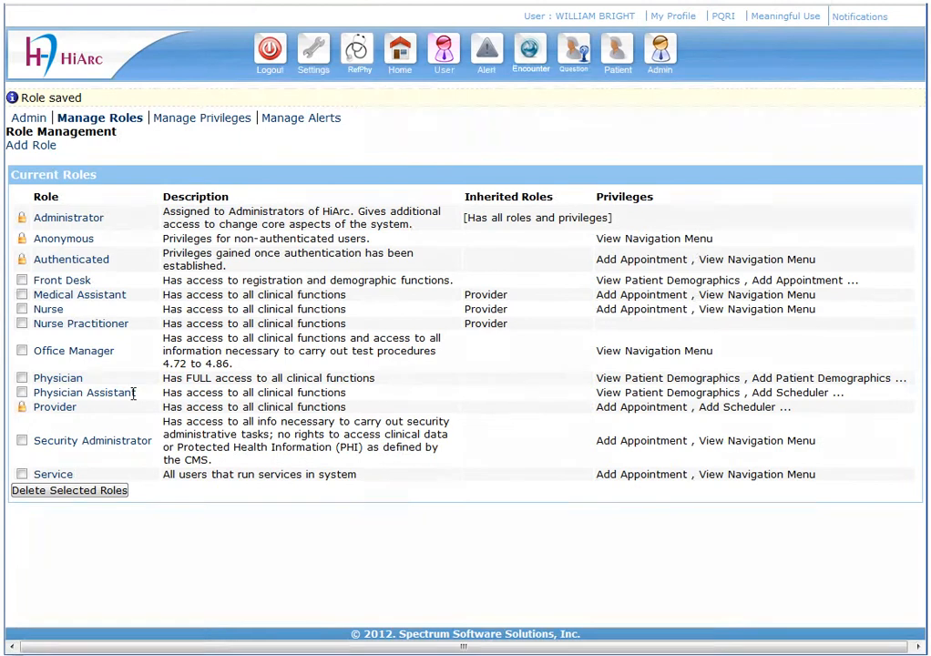
{"action": "left_click_drag", "start_coordinate": [133, 393], "coordinate": [60, 394]}
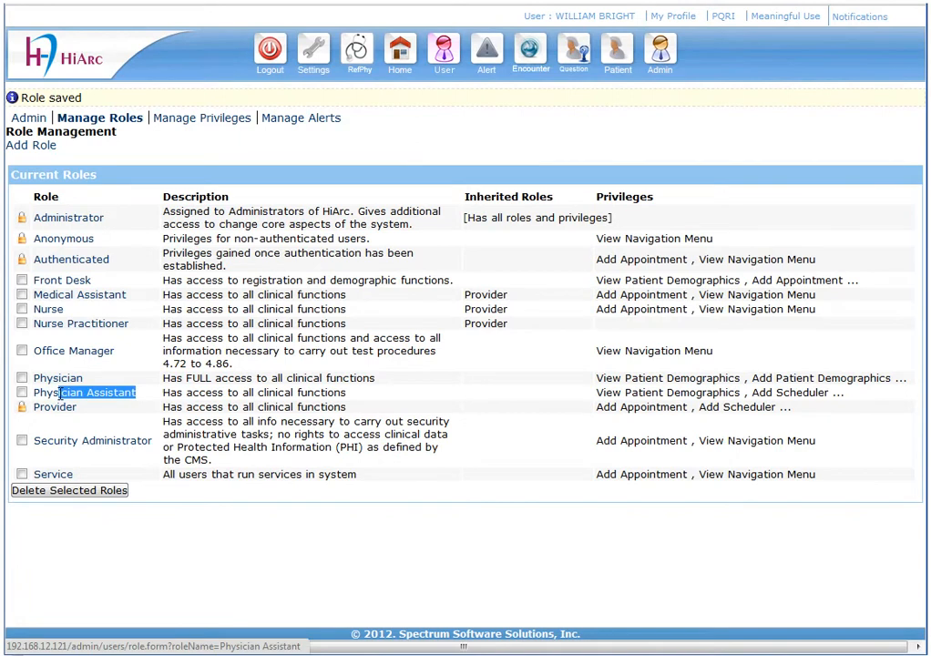
{"action": "left_click_drag", "start_coordinate": [60, 393], "coordinate": [36, 401]}
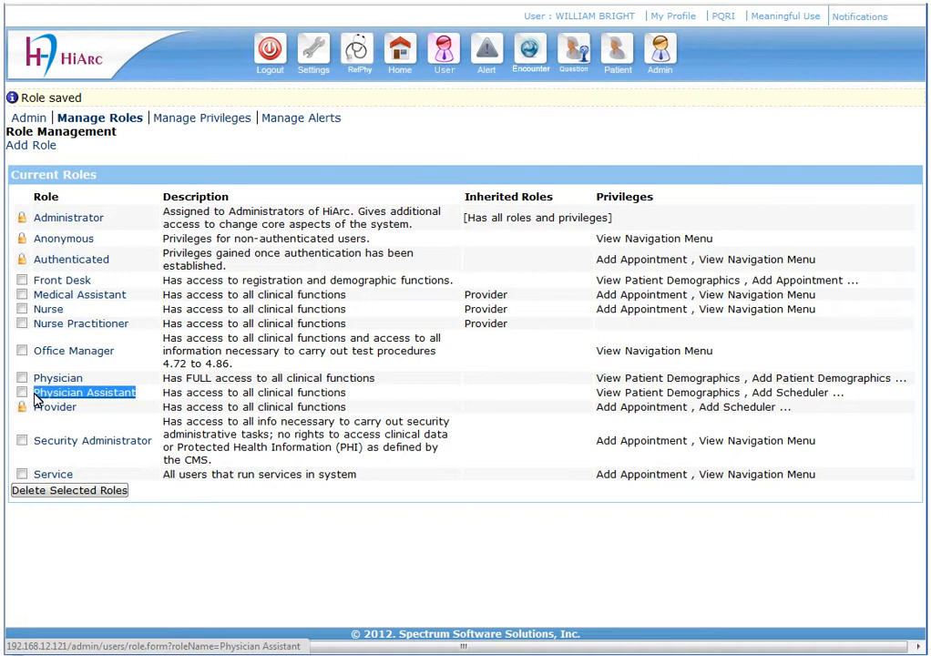
{"action": "left_click", "coordinate": [85, 393]}
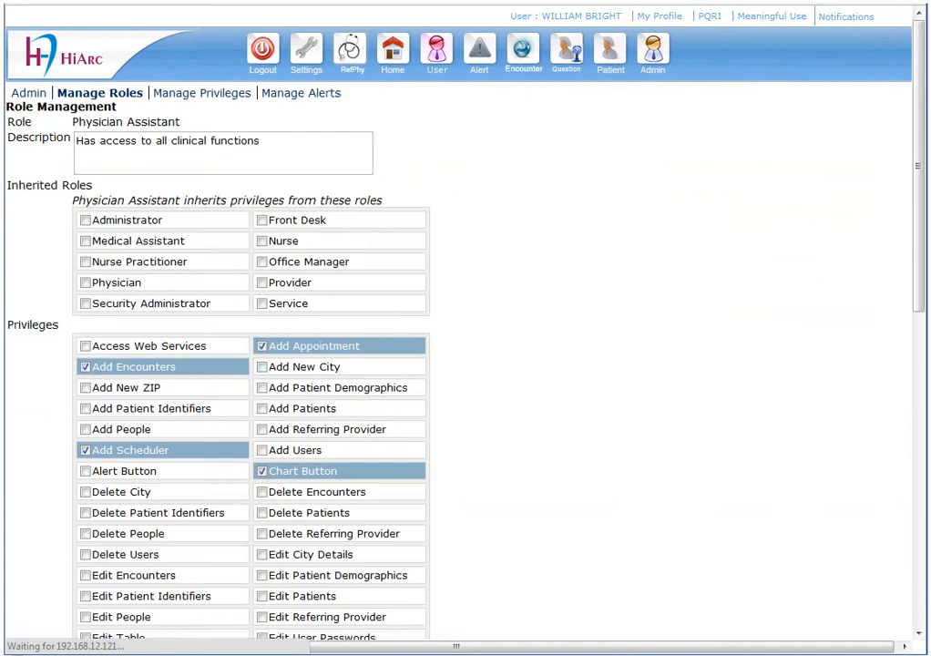
{"action": "scroll", "coordinate": [456, 364], "scroll_direction": "down", "scroll_amount": 5}
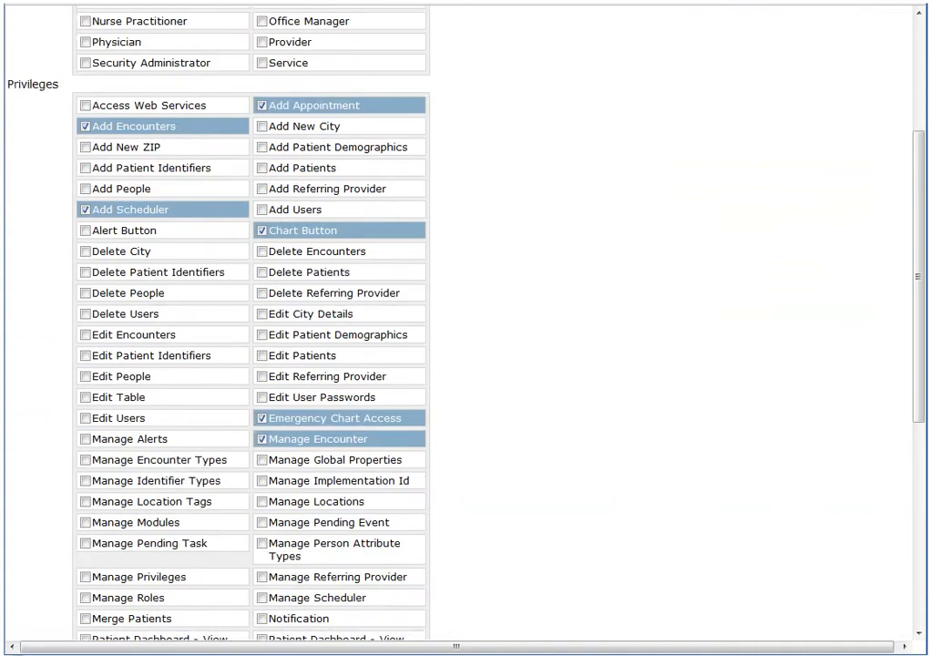
{"action": "scroll", "coordinate": [455, 364], "scroll_direction": "down", "scroll_amount": 3}
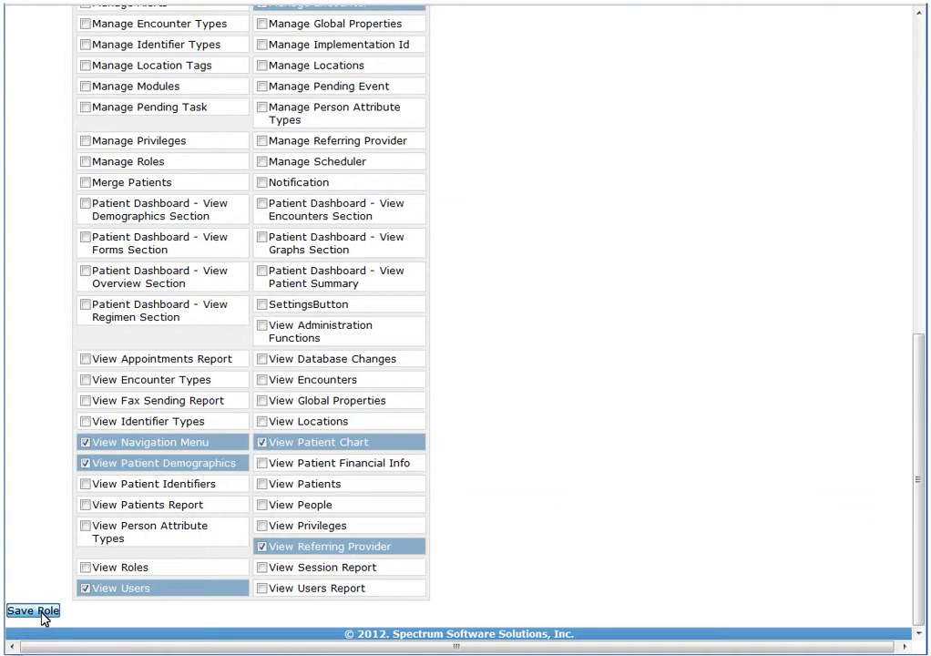
{"action": "left_click", "coordinate": [45, 614]}
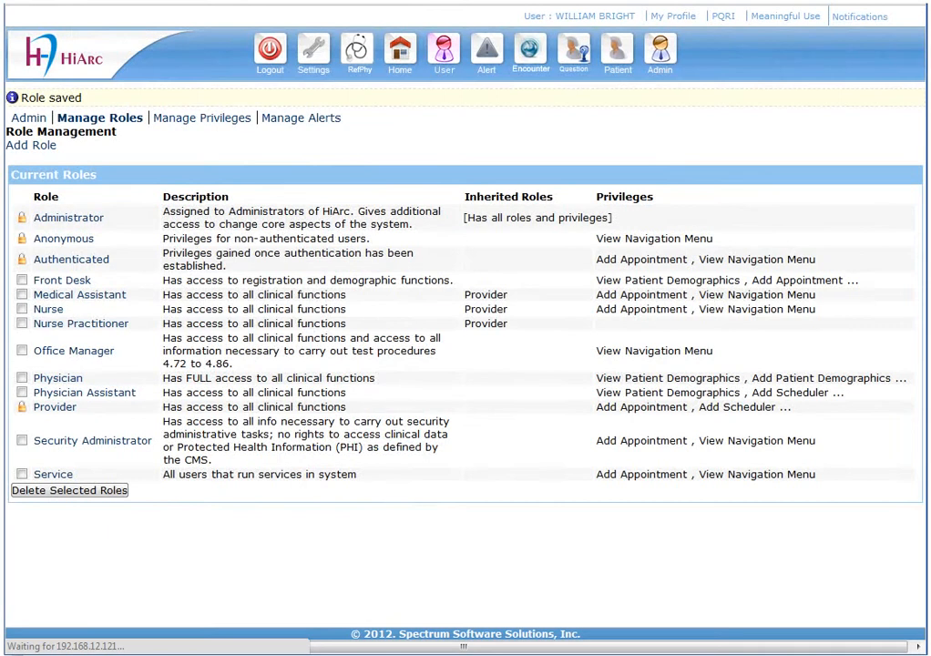
- Tick Complete Encounter Report in the Provider role and save the role
{"action": "left_click", "coordinate": [57, 410]}
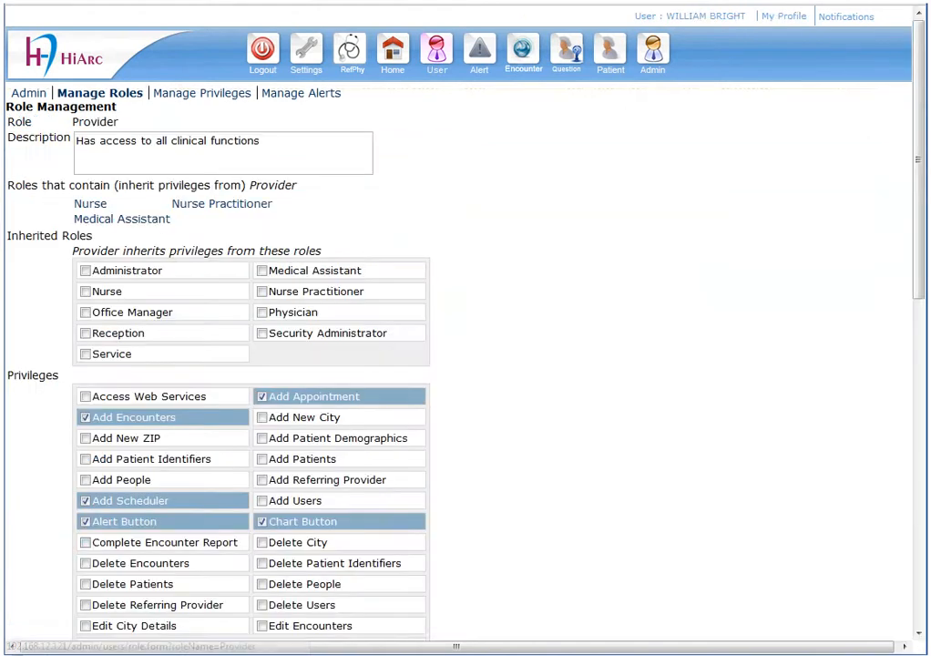
{"action": "scroll", "coordinate": [242, 469], "scroll_direction": "down", "scroll_amount": 2}
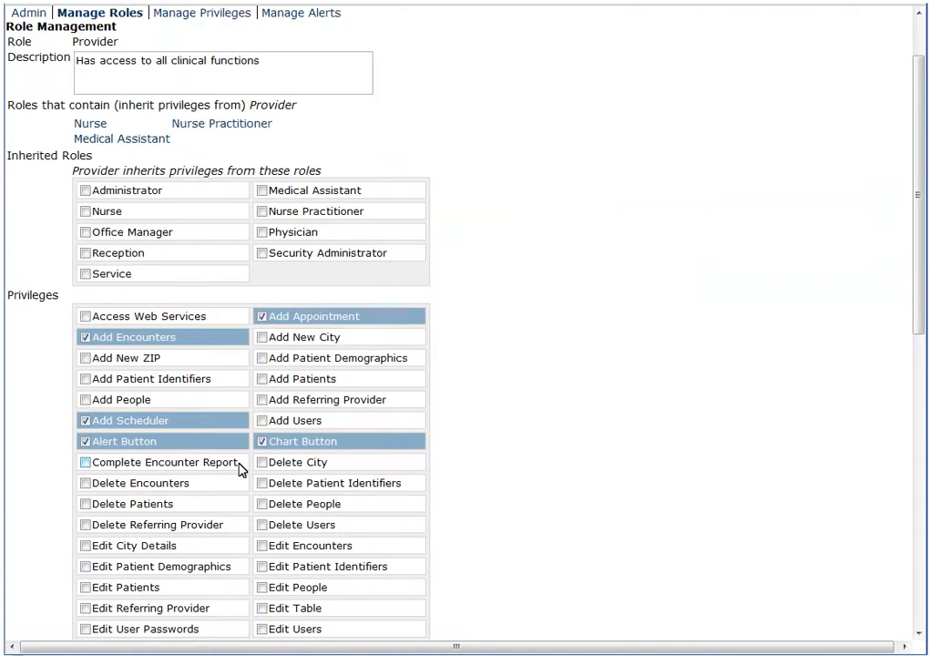
{"action": "left_click_drag", "start_coordinate": [237, 462], "coordinate": [93, 463]}
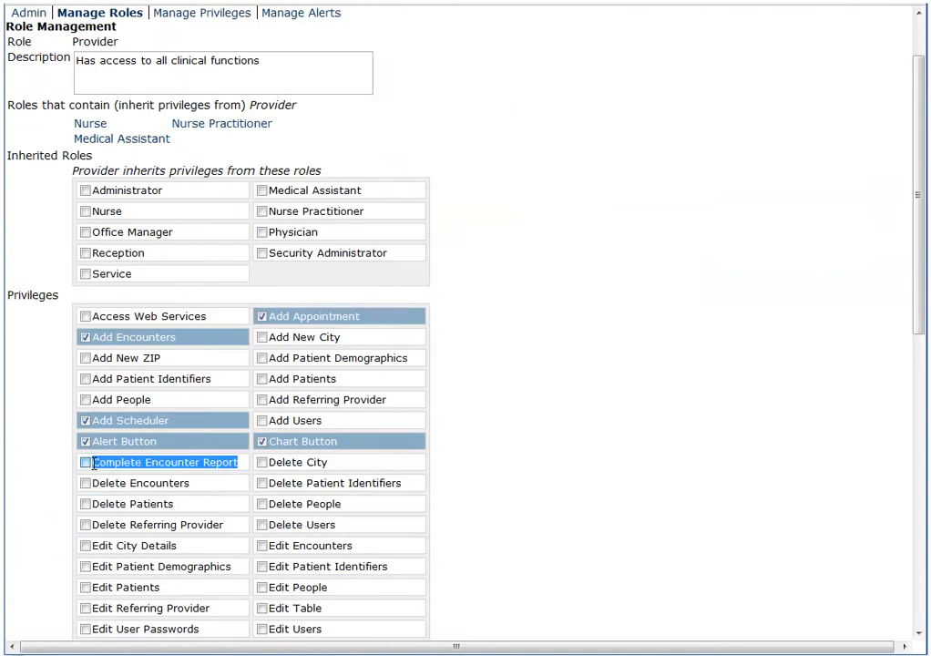
{"action": "left_click", "coordinate": [91, 465]}
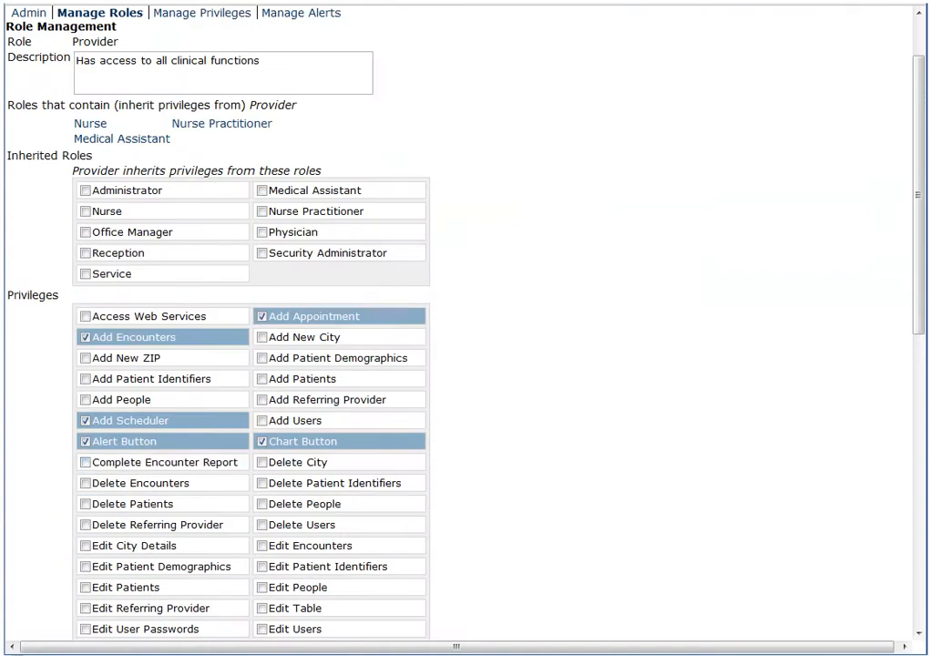
{"action": "left_click", "coordinate": [85, 462]}
{"action": "scroll", "coordinate": [86, 467], "scroll_direction": "down", "scroll_amount": 6}
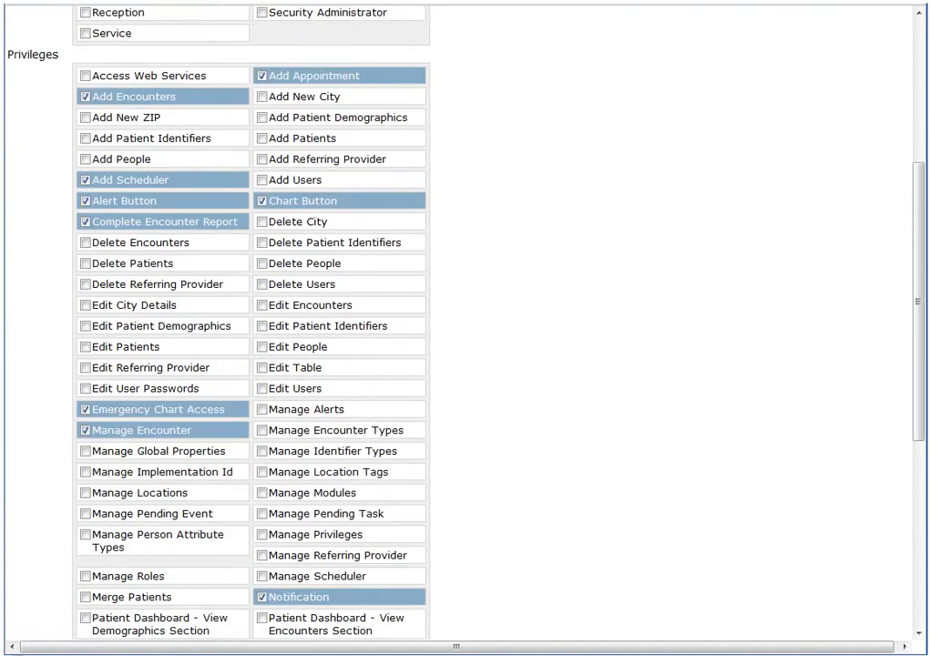
{"action": "scroll", "coordinate": [246, 319], "scroll_direction": "down", "scroll_amount": 10}
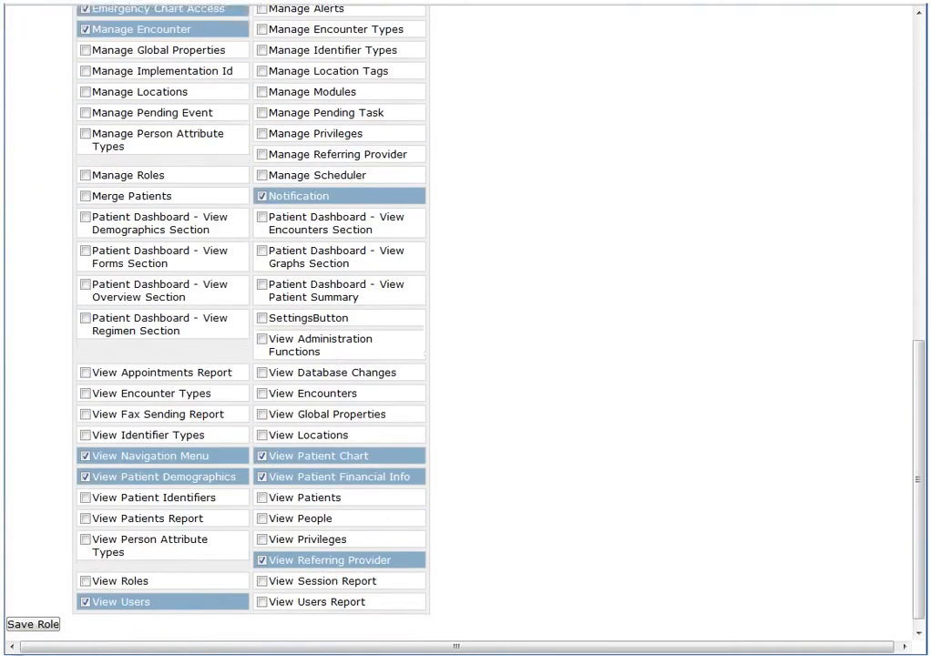
{"action": "scroll", "coordinate": [246, 318], "scroll_direction": "down", "scroll_amount": 1}
{"action": "left_click", "coordinate": [34, 611]}
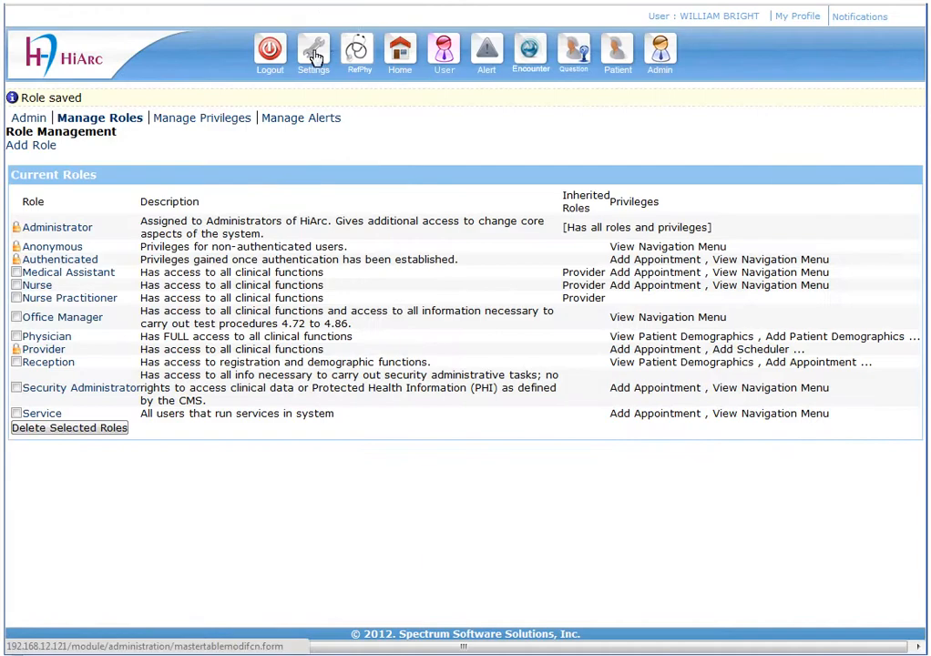
- Go from the roles list back to the Settings page
{"action": "left_click", "coordinate": [316, 56]}
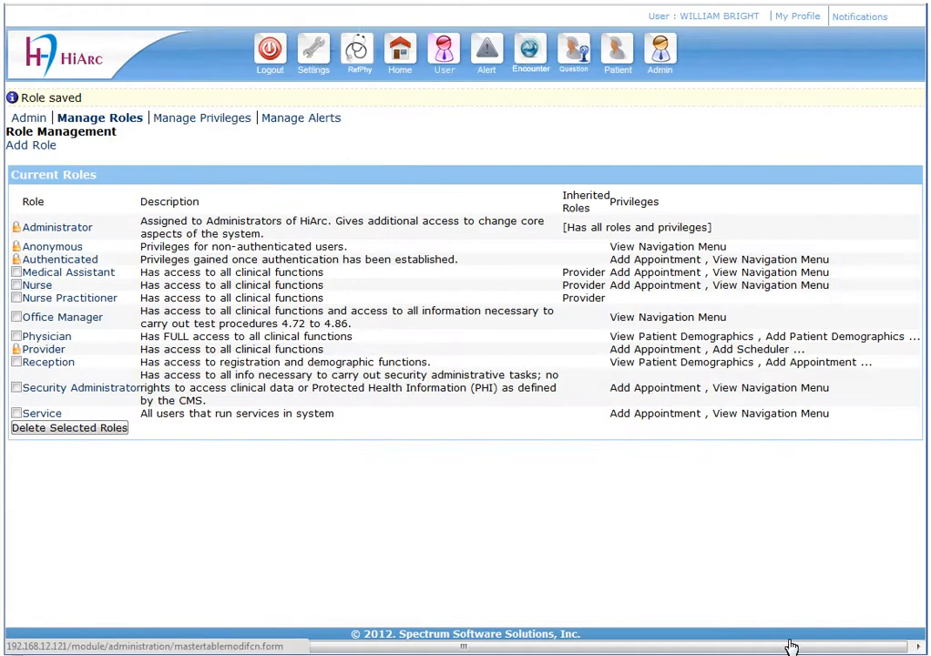